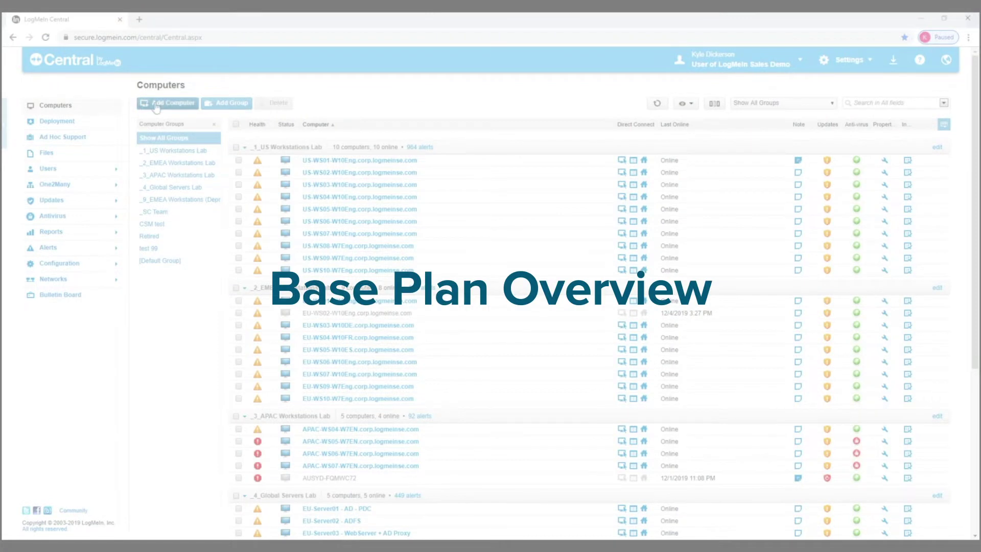
# - Go from Add Computer to the Deployment page listing existing installation packages
pyautogui.click(153, 103)
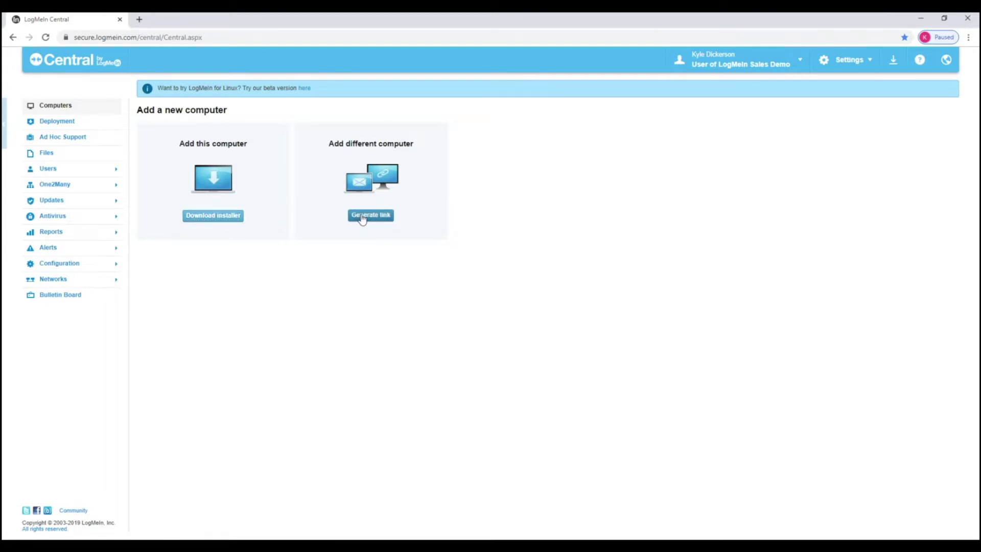
pyautogui.click(49, 122)
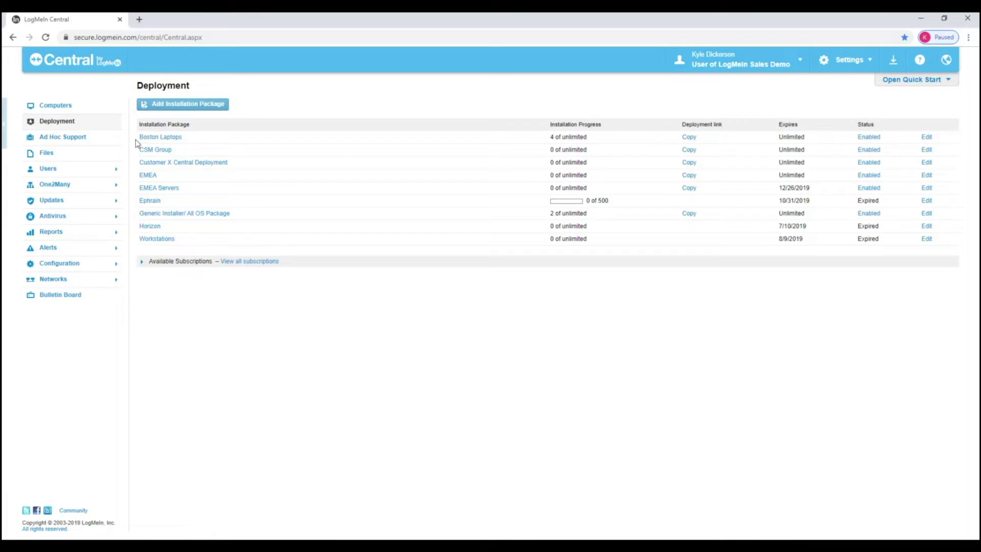
# - Save a new installation package using the Installation Link method, then return to Computers
pyautogui.click(162, 105)
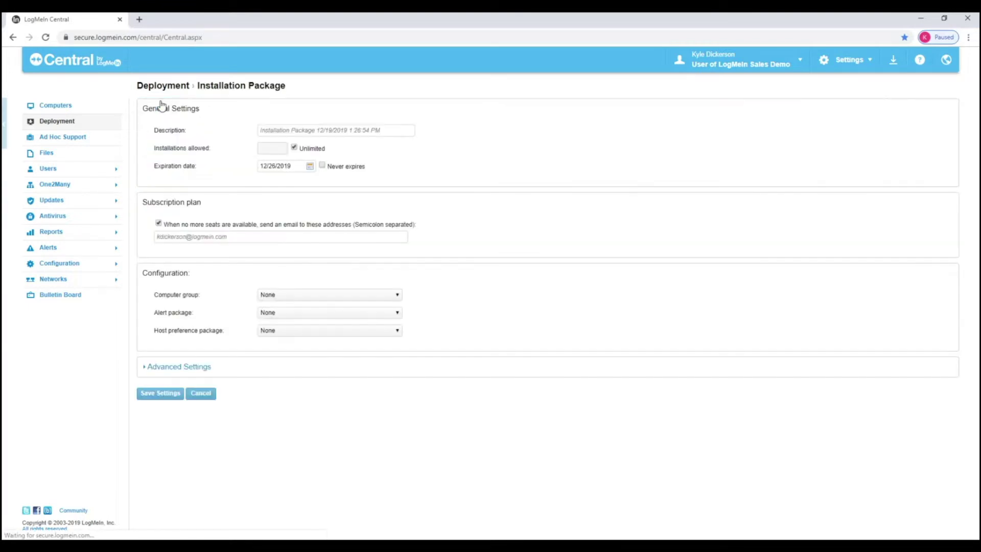
pyautogui.click(170, 397)
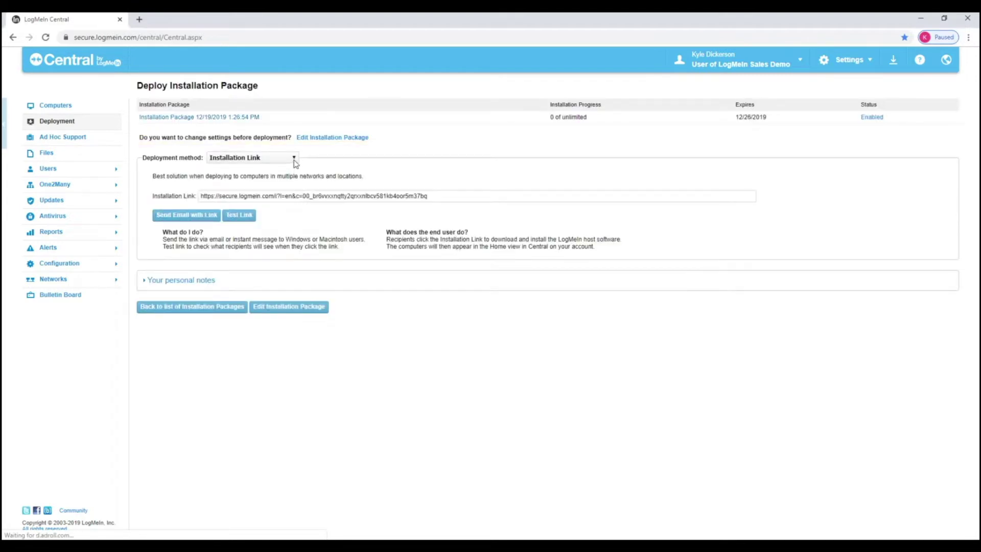
pyautogui.click(294, 158)
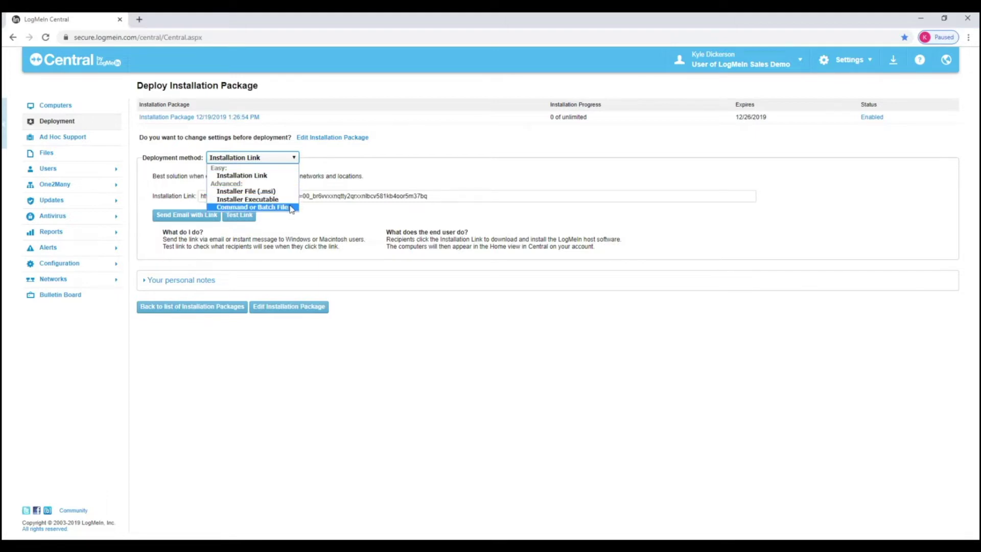
pyautogui.click(317, 214)
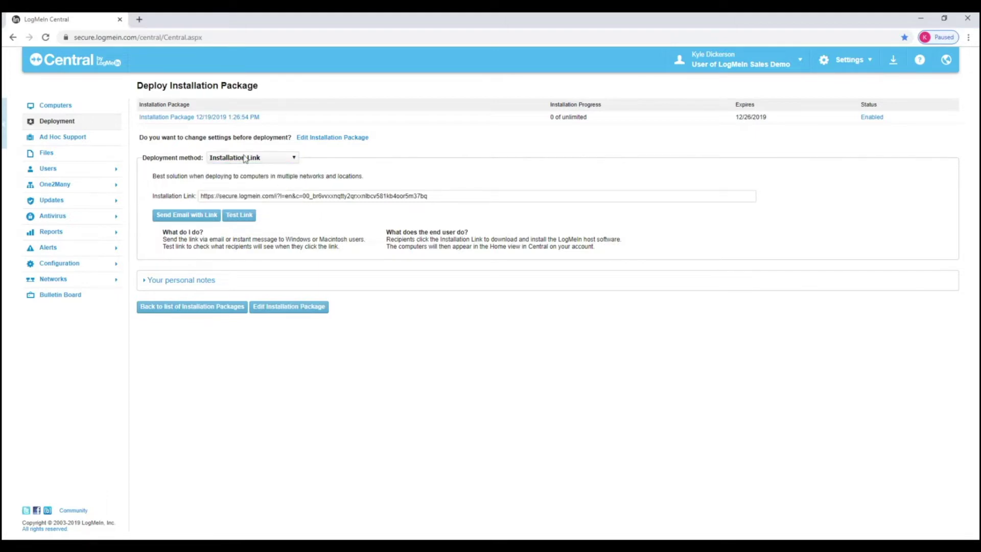
pyautogui.click(87, 110)
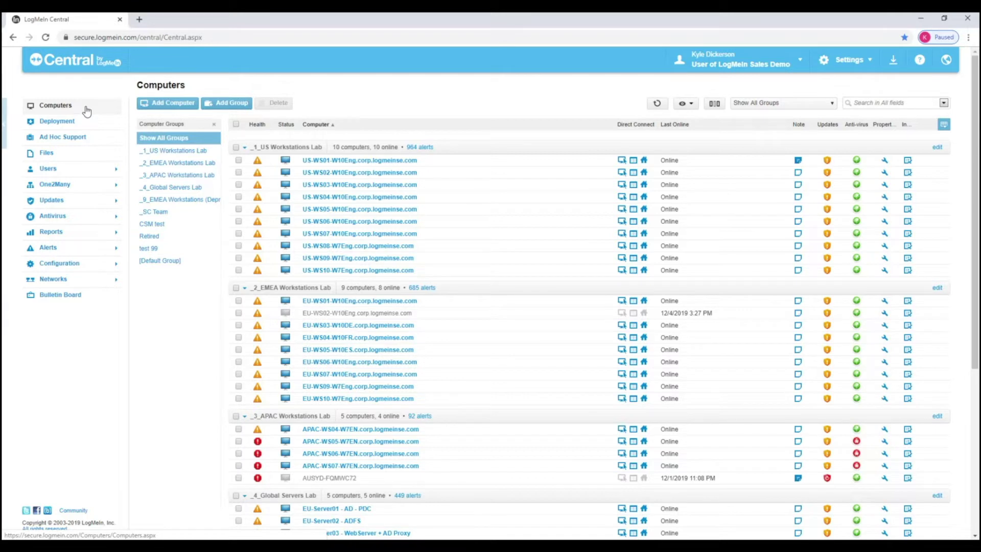
# - Review the Login Policy settings, then open the Users management list
pyautogui.click(47, 169)
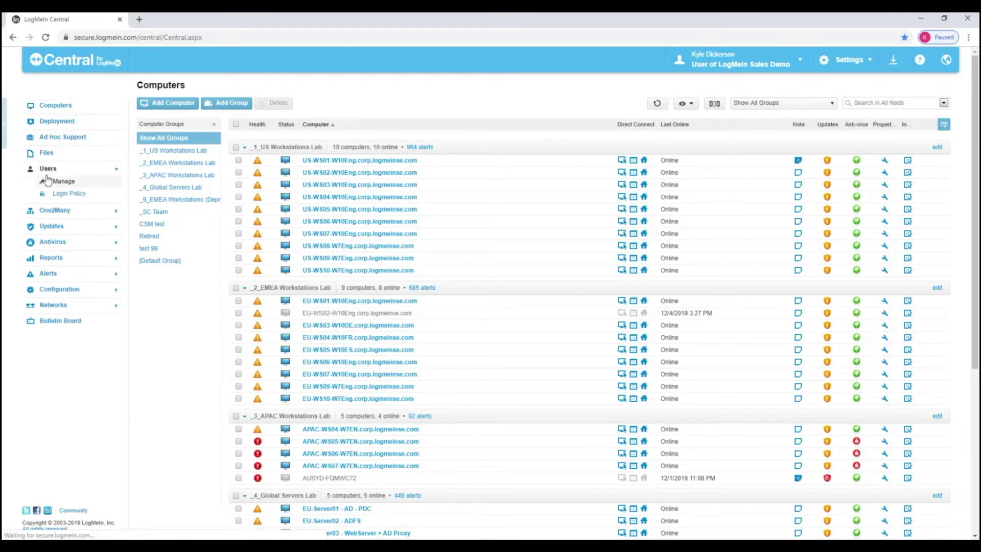
pyautogui.click(57, 197)
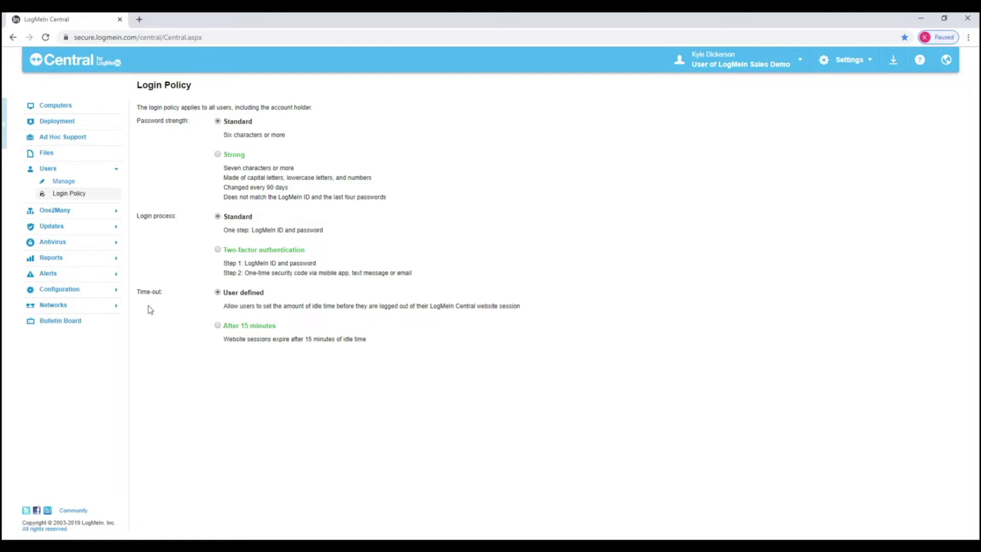
pyautogui.click(72, 185)
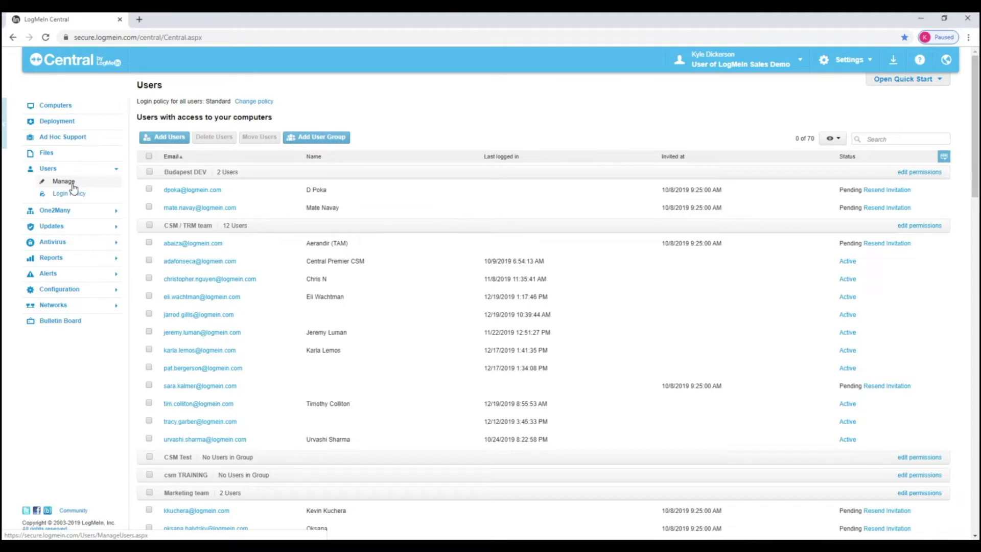
# - Start a new host preference package named 'Security', then go back to Computers
pyautogui.click(56, 290)
pyautogui.click(62, 314)
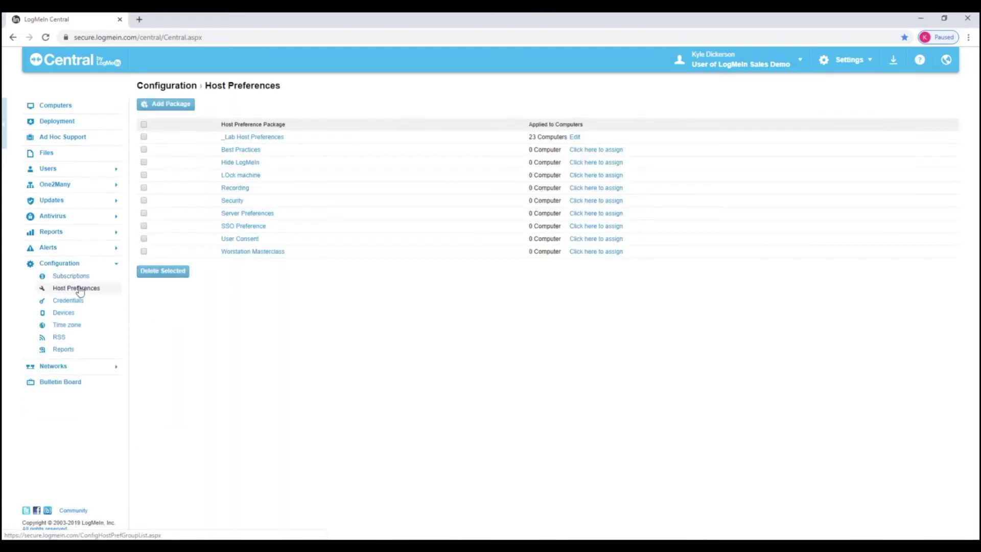
pyautogui.click(169, 104)
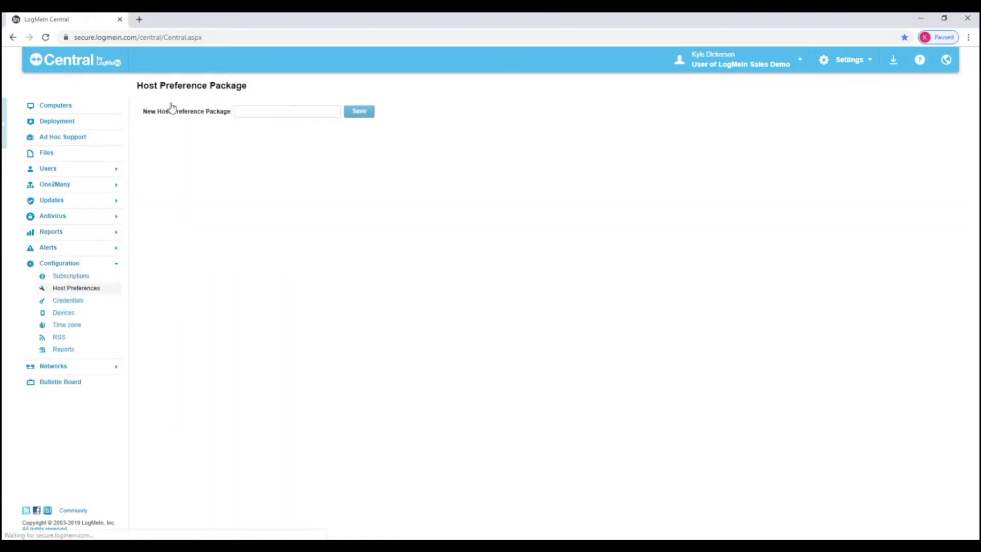
pyautogui.click(271, 113)
pyautogui.write('S')
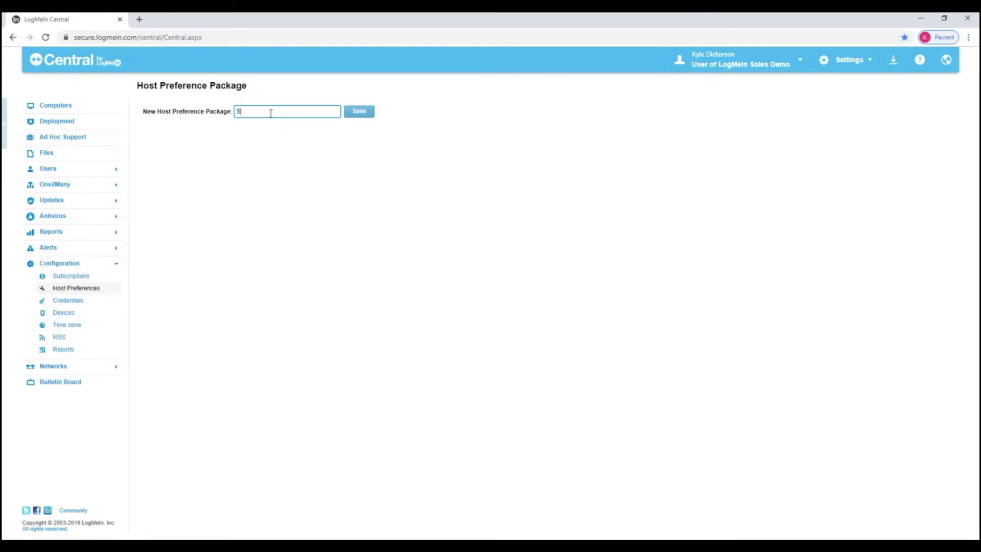
pyautogui.write('ecurity')
pyautogui.click(115, 104)
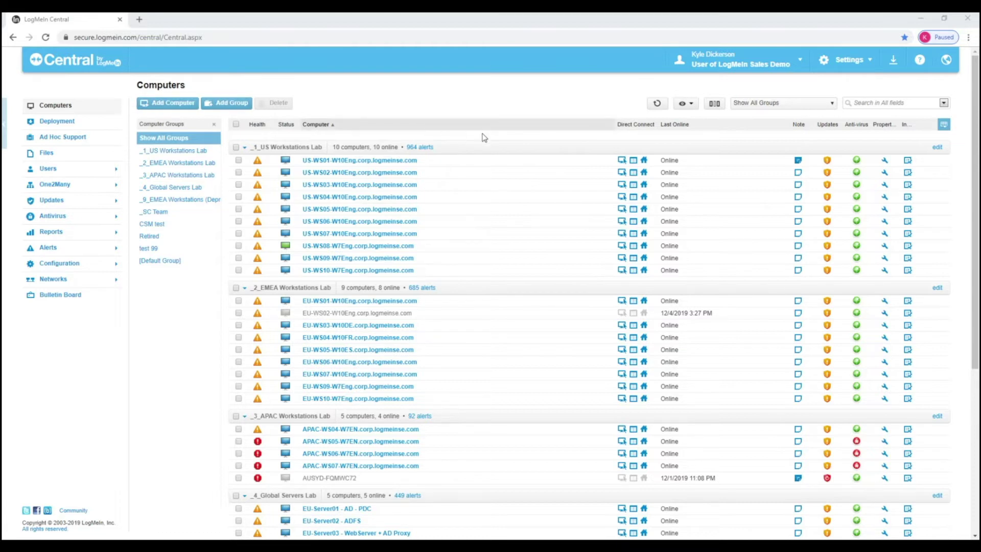
# - Log in to US-WS01-W10Eng as 'logmeinsales' with its Windows password
pyautogui.click(631, 160)
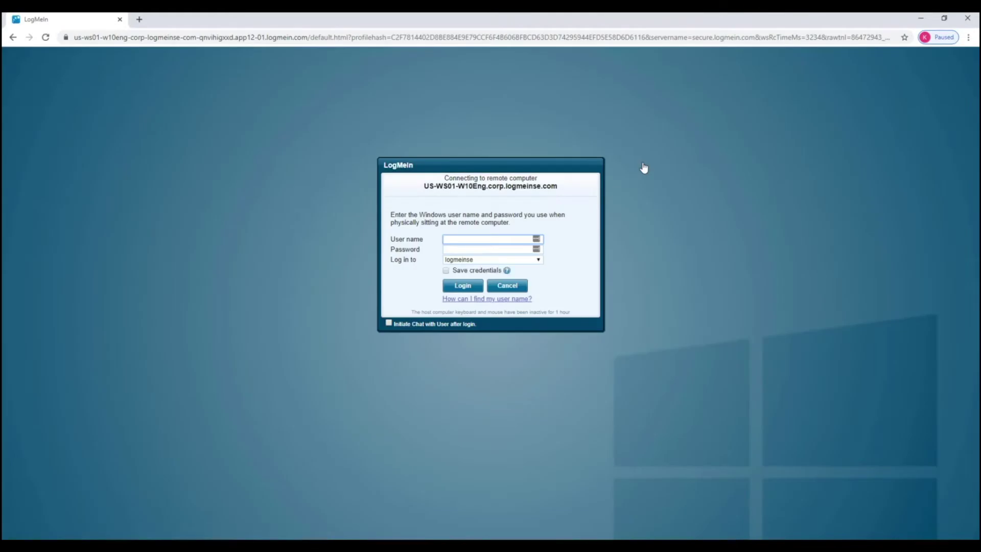
pyautogui.write('logmeinsales')
pyautogui.press('Tab')
pyautogui.write('••••••')
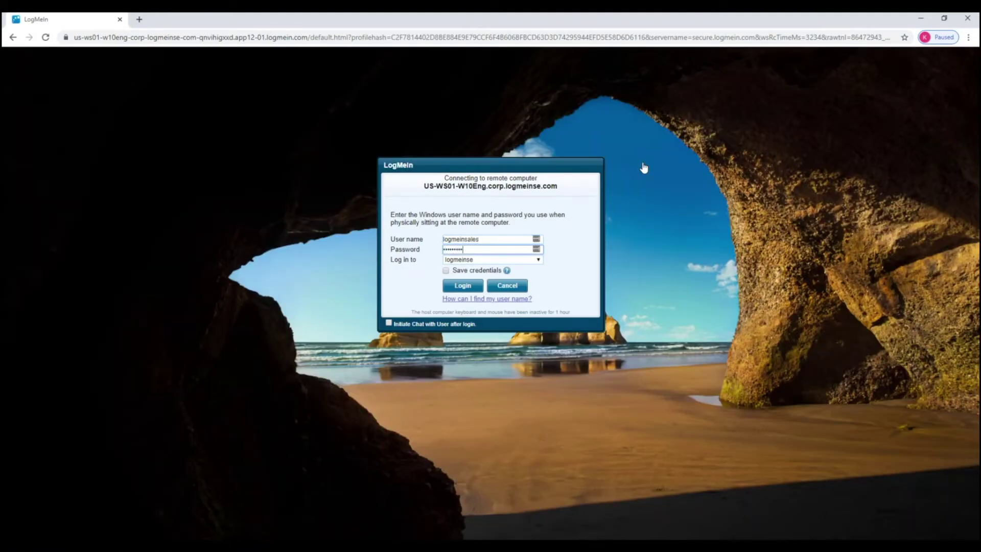
pyautogui.write('••••')
pyautogui.press('Return')
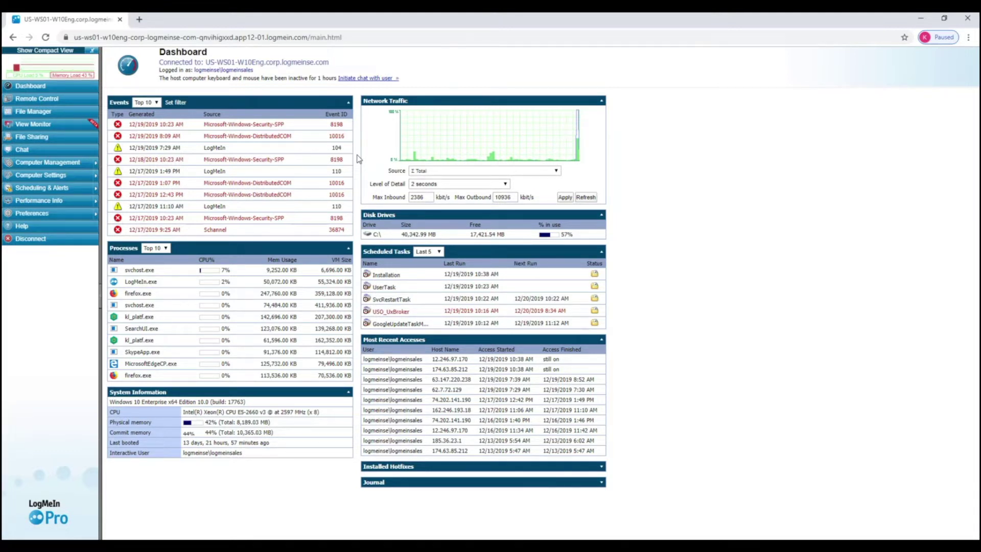
# - Launch a remote control session on the workstation, allowing the LogMeIn client to open
pyautogui.click(89, 163)
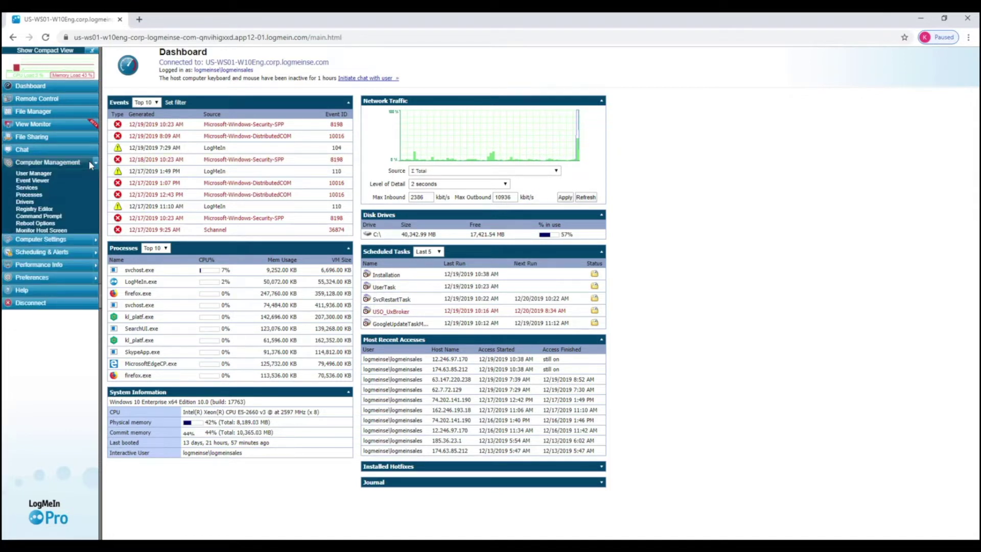
pyautogui.click(89, 162)
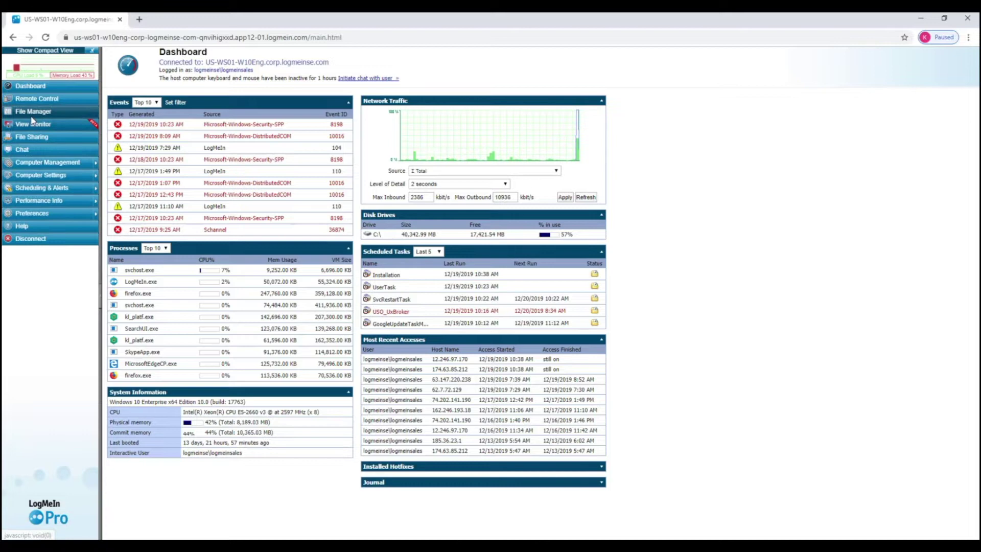
pyautogui.click(33, 100)
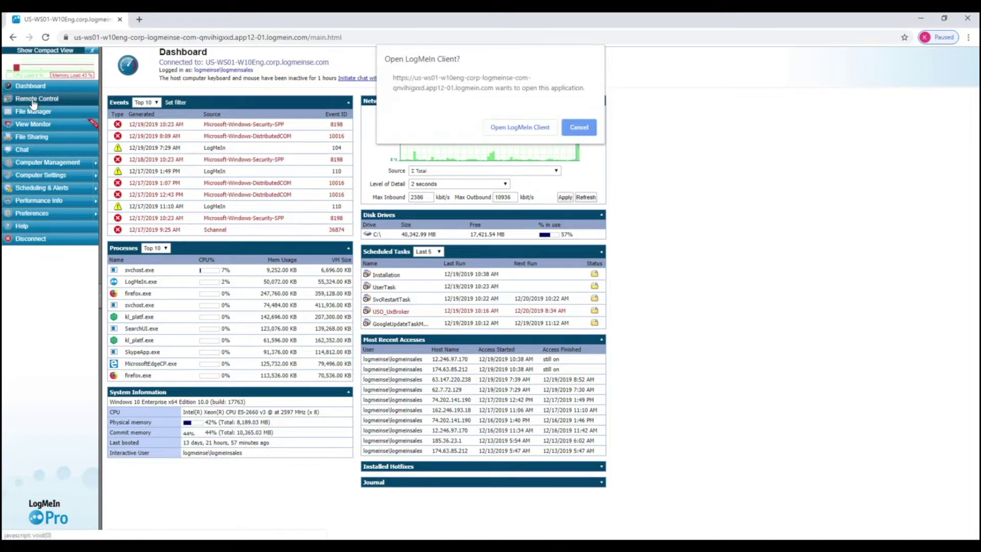
pyautogui.click(540, 131)
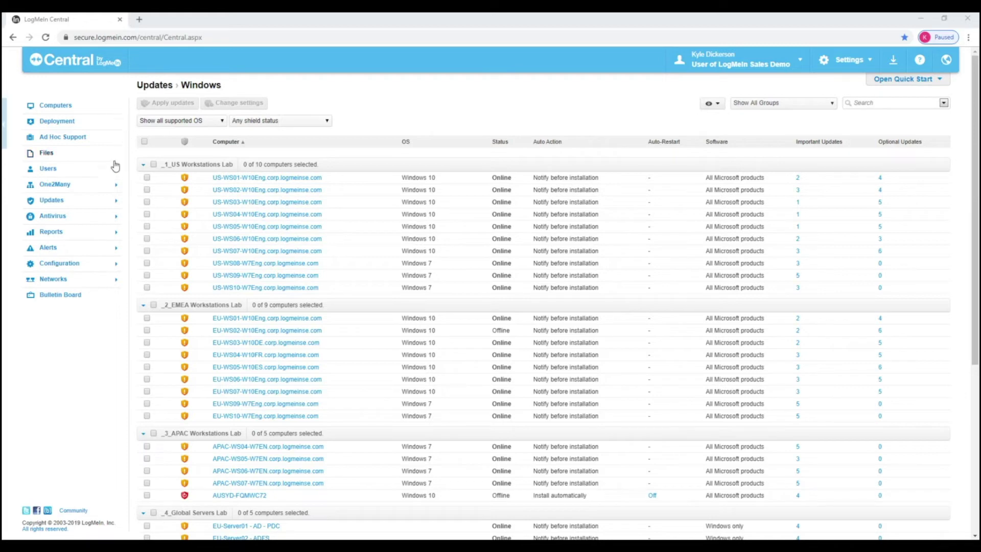
# - Select all ten _1_US Workstations Lab computers in Windows Updates and review their updates
pyautogui.click(75, 201)
pyautogui.click(63, 225)
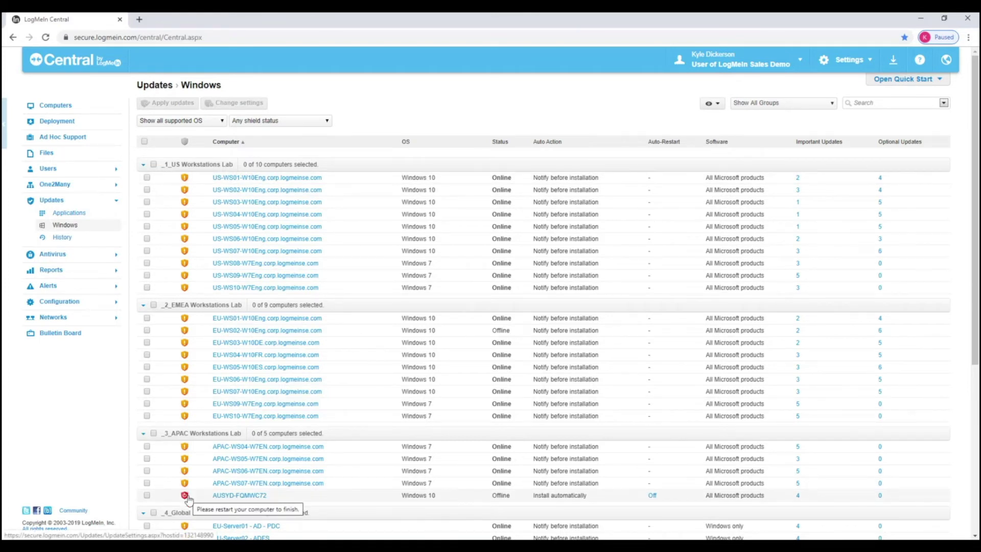
pyautogui.click(154, 164)
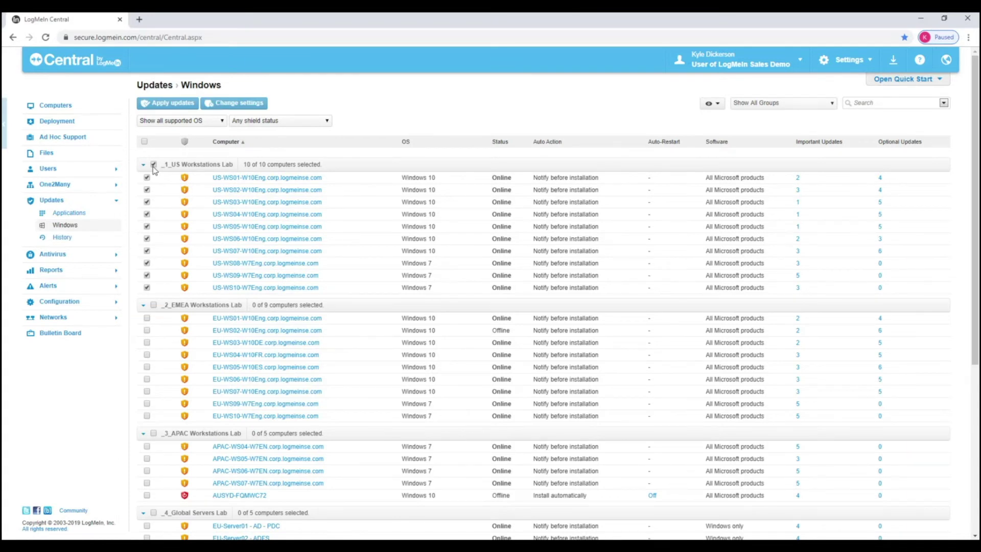
pyautogui.click(166, 103)
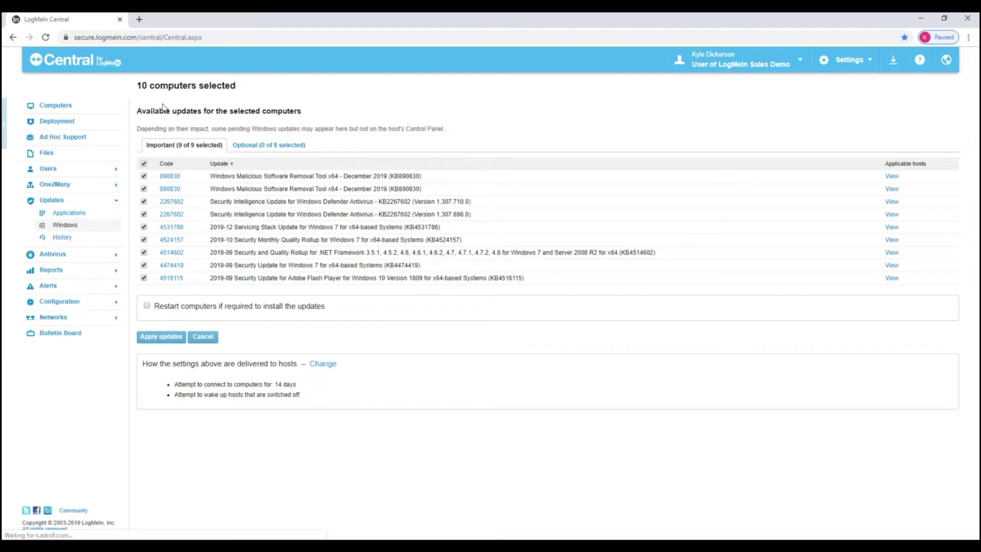
# - Open the LogMeIn Antivirus Policy list via the Computers antivirus view
pyautogui.click(89, 106)
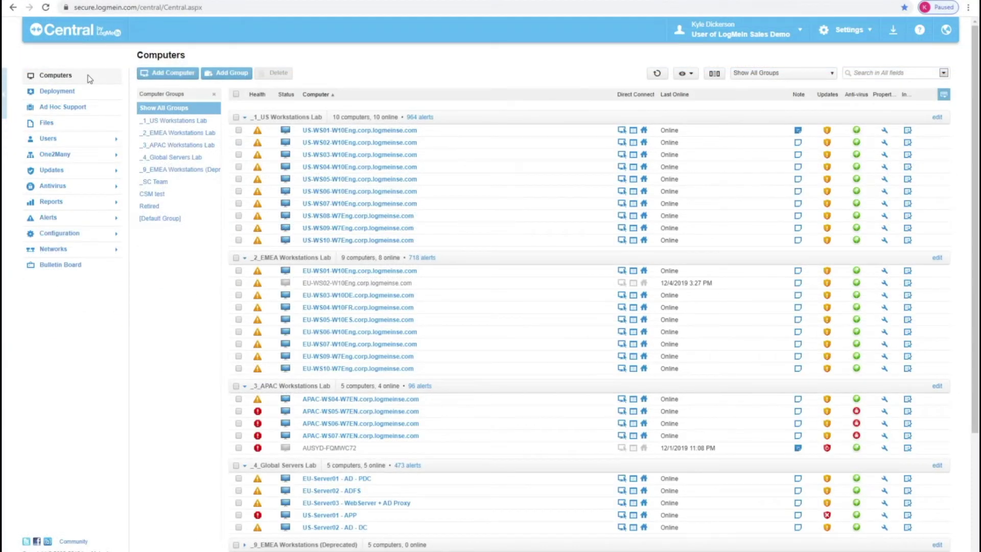
pyautogui.click(82, 191)
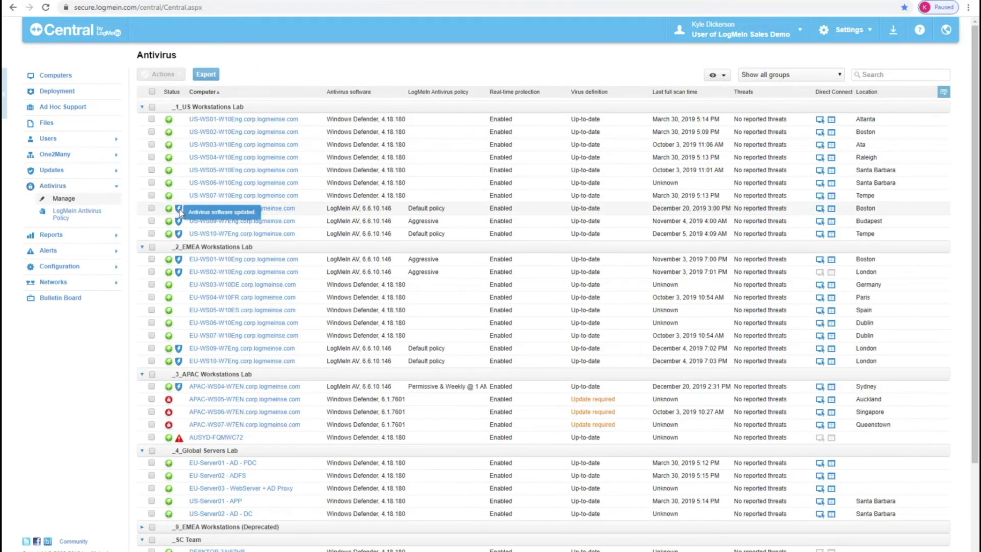
pyautogui.click(98, 216)
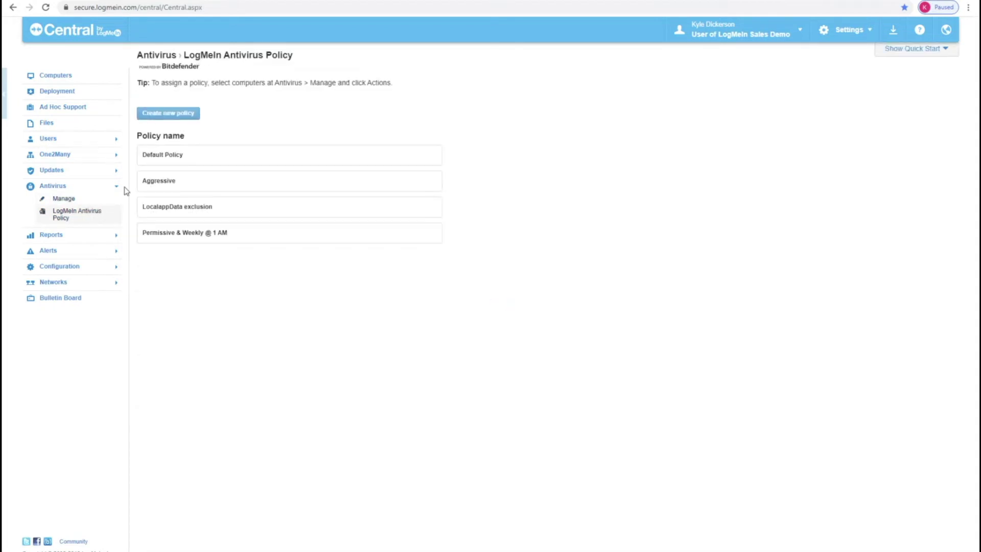
# - Start a new antivirus policy with Quick and Full scans, ICS disabling and port-scan blocking
pyautogui.click(179, 119)
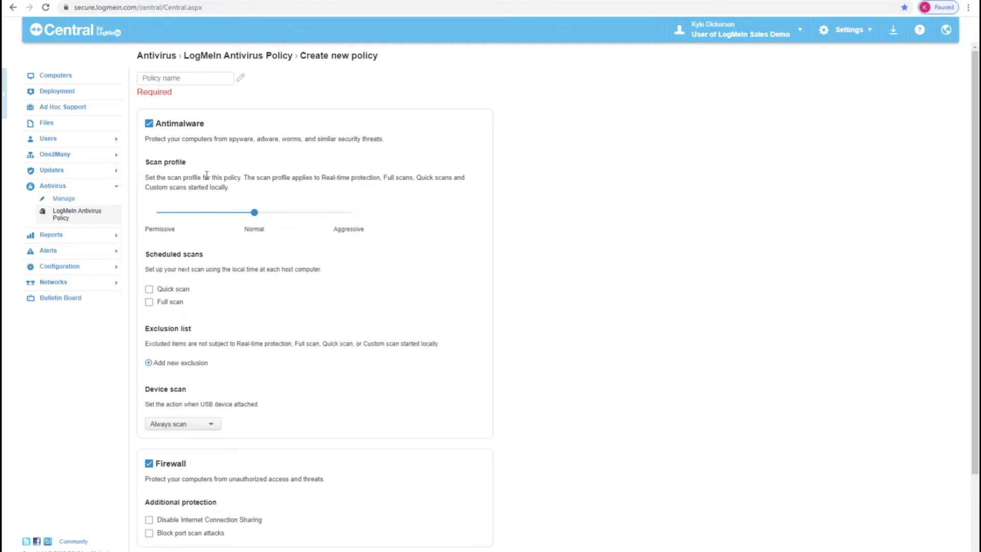
pyautogui.click(149, 290)
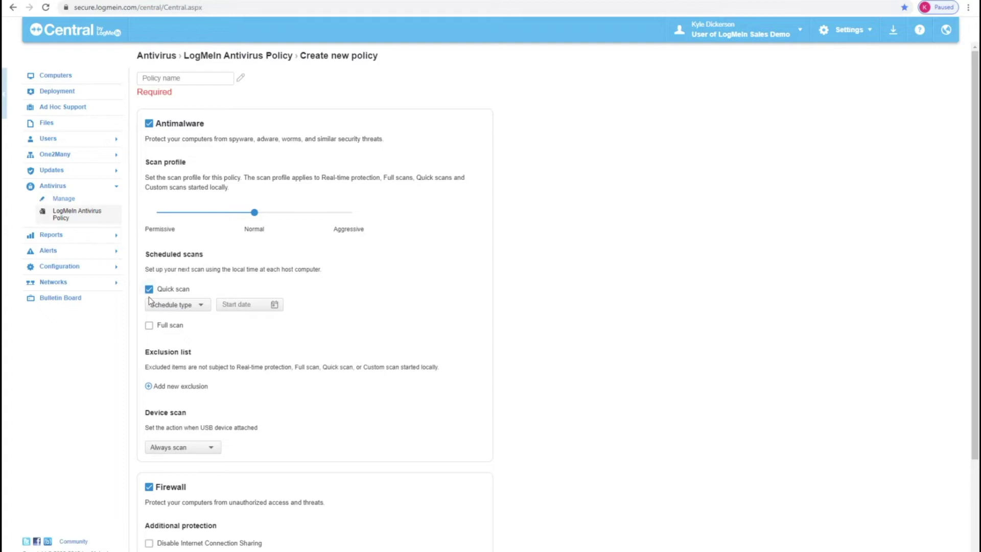
pyautogui.click(149, 326)
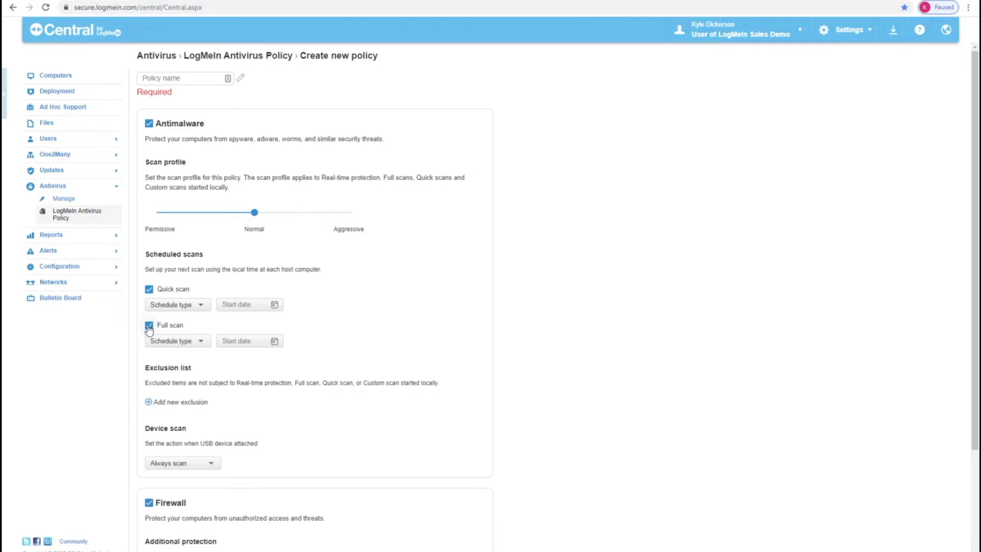
pyautogui.scroll(-1, 146, 331)
pyautogui.scroll(-2, 145, 337)
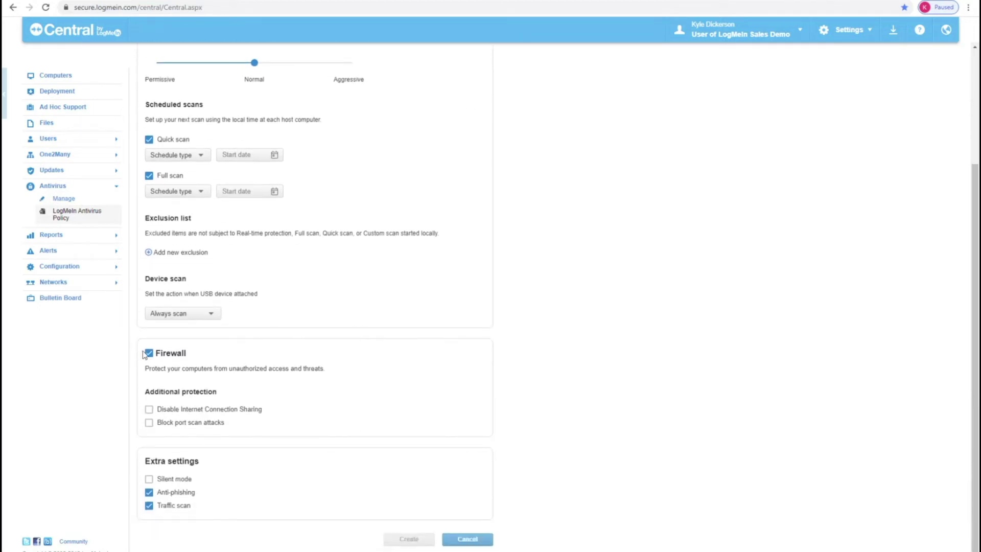
pyautogui.click(149, 411)
pyautogui.click(149, 422)
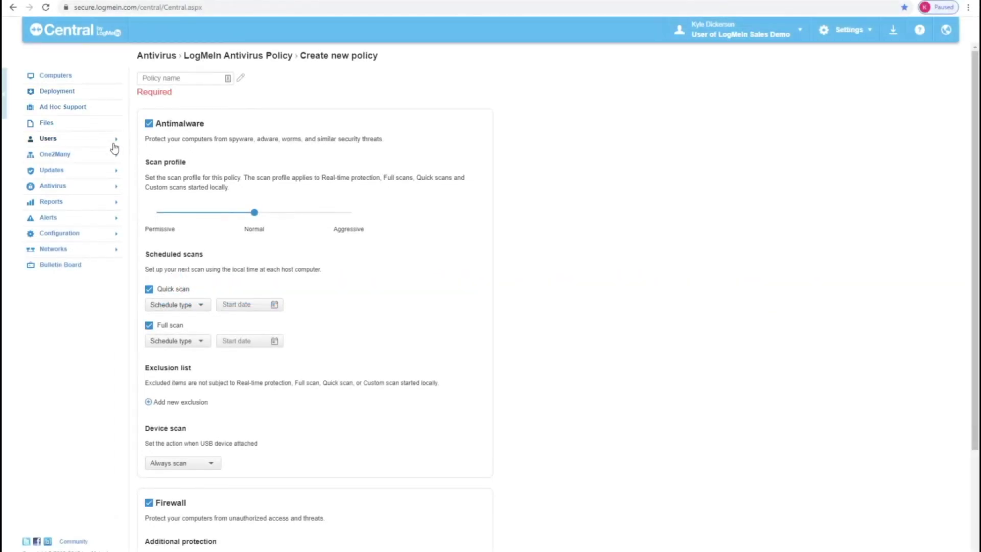
# - Preview a One2Many 'Install or update software' task form, then return to Computers
pyautogui.click(117, 153)
pyautogui.click(186, 98)
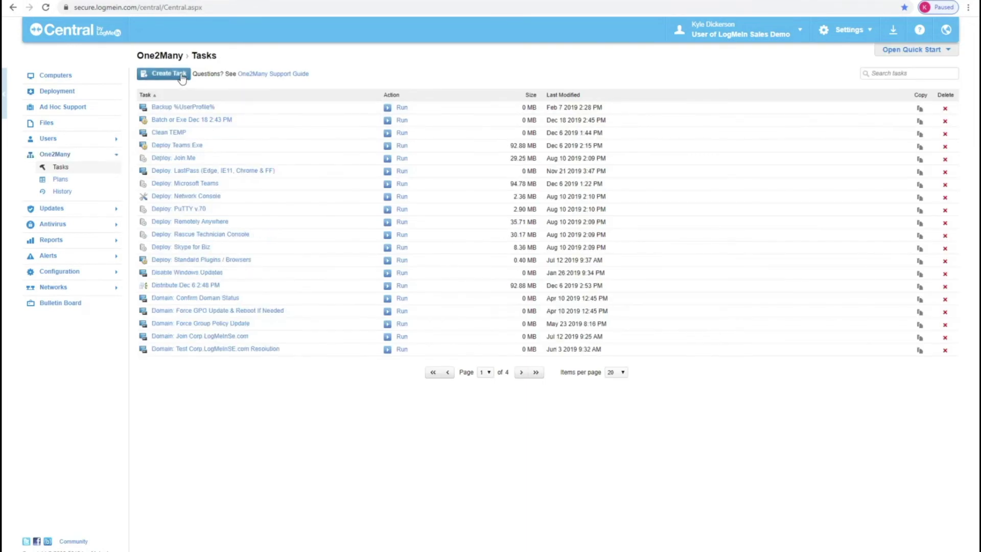
pyautogui.click(181, 75)
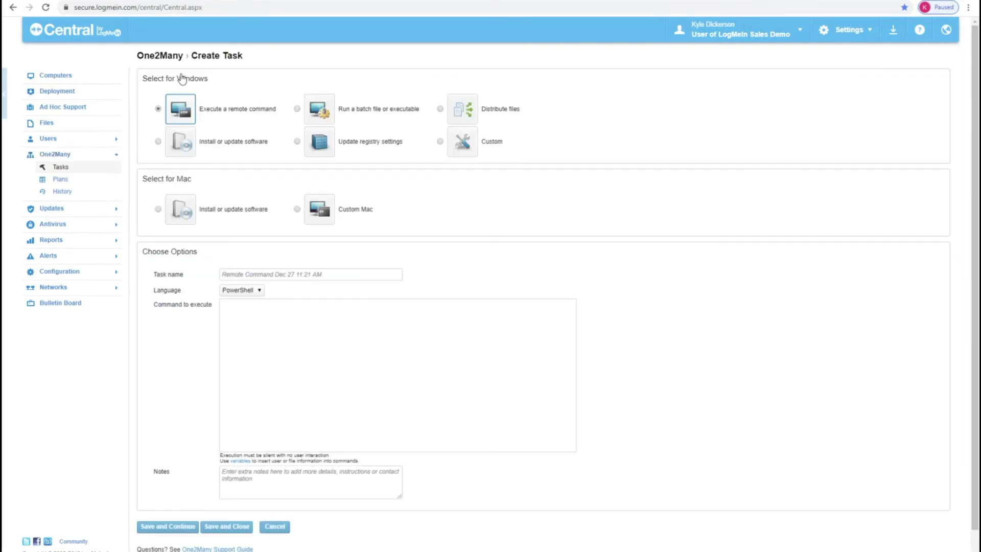
pyautogui.click(159, 142)
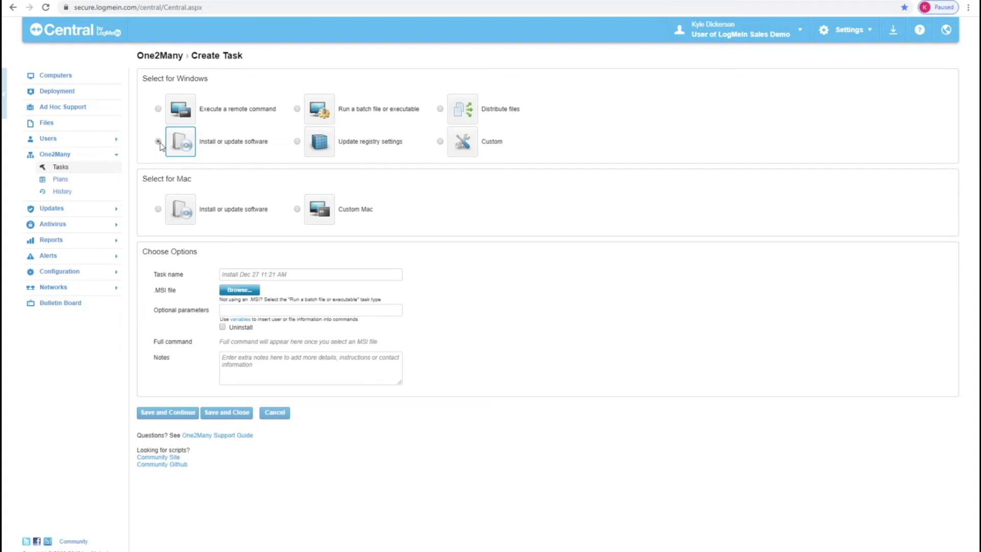
pyautogui.click(55, 76)
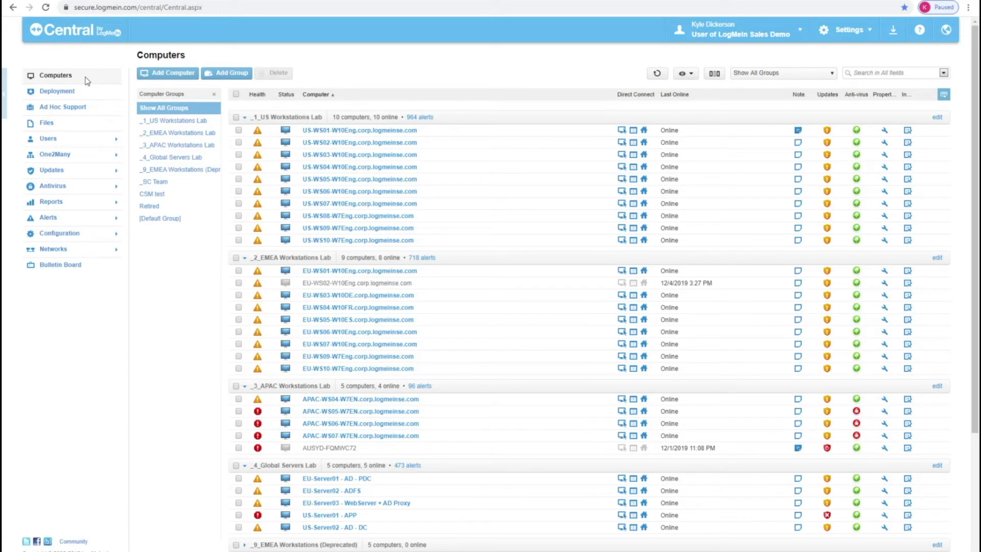
# - Go to Alerts > Manage Alert Packages and open the All Triggers package's alert rules
pyautogui.click(75, 219)
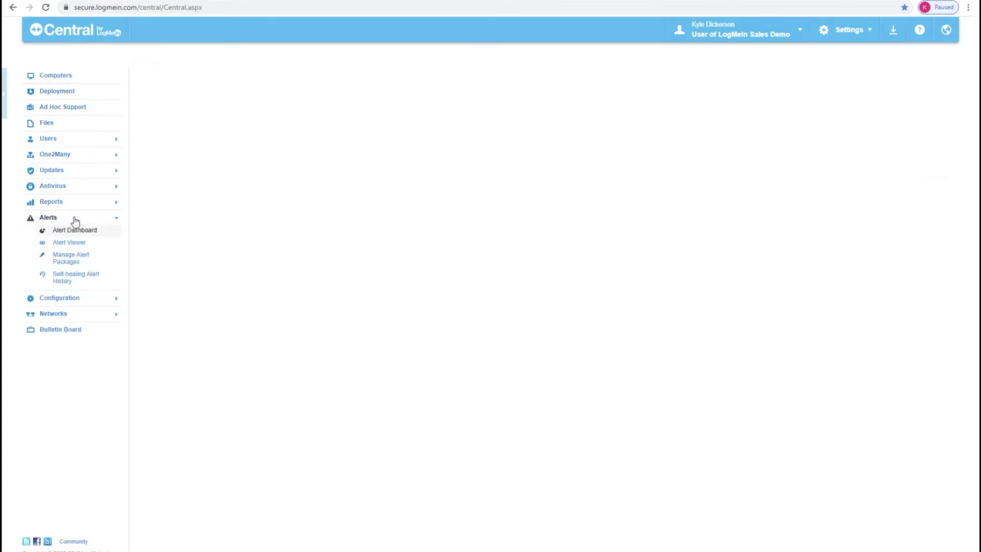
pyautogui.click(81, 261)
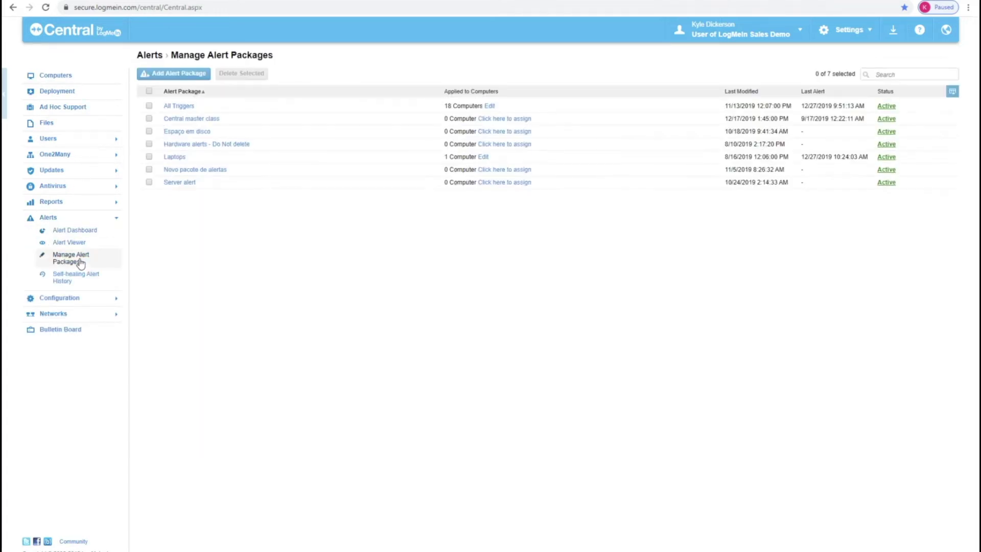
pyautogui.click(172, 81)
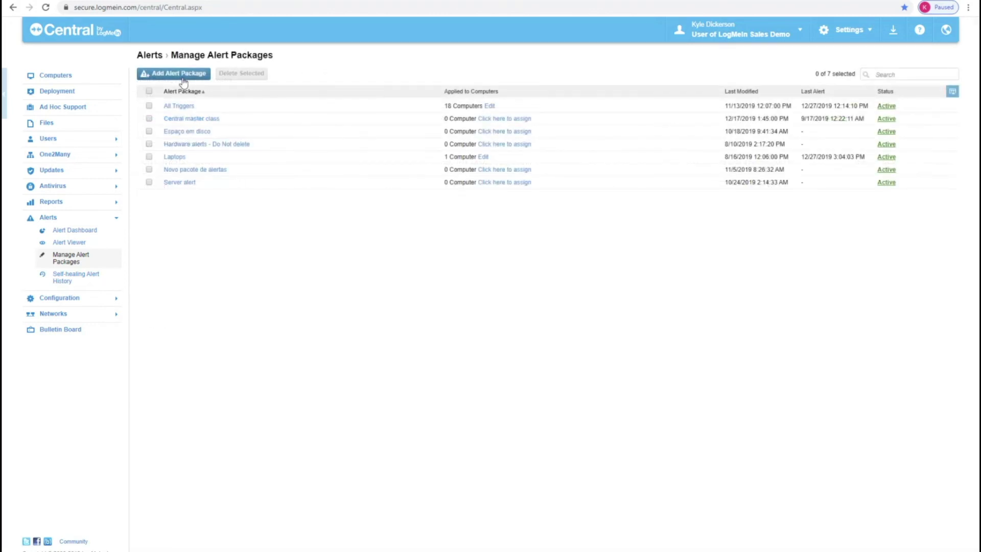
# - Create an alert package named 'New Alerts' containing a Computer alert rule
pyautogui.click(184, 83)
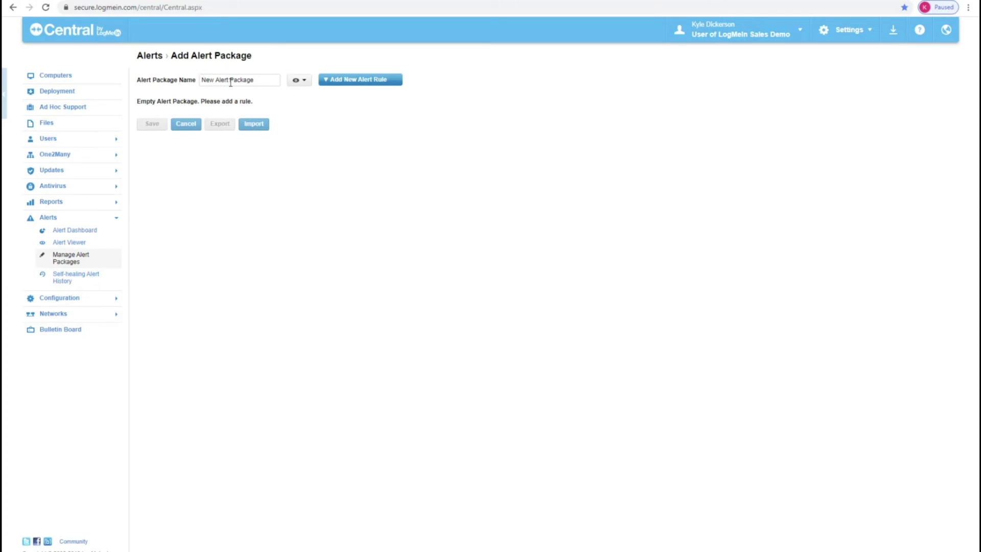
pyautogui.moveTo(266, 80); pyautogui.dragTo(173, 79)
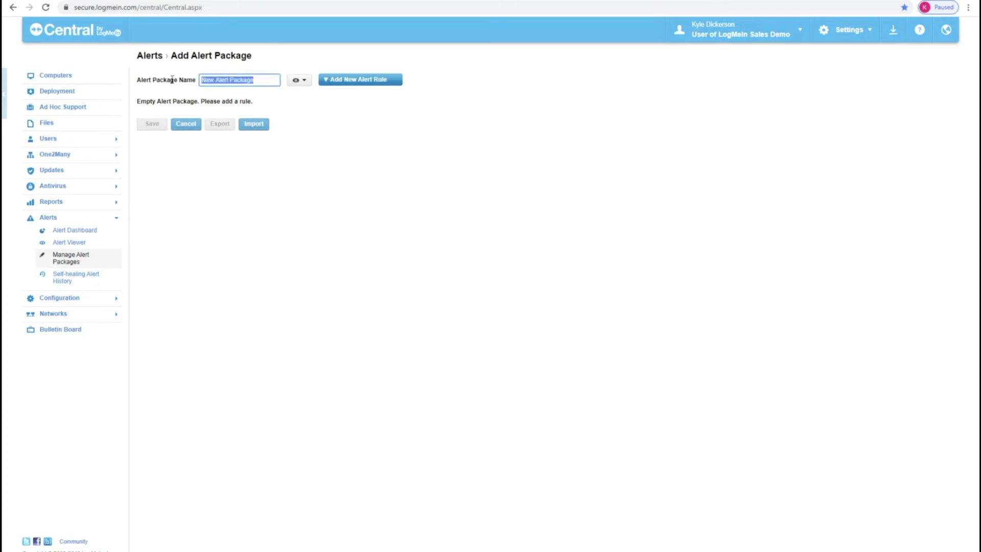
pyautogui.write('New Alerts')
pyautogui.click(352, 83)
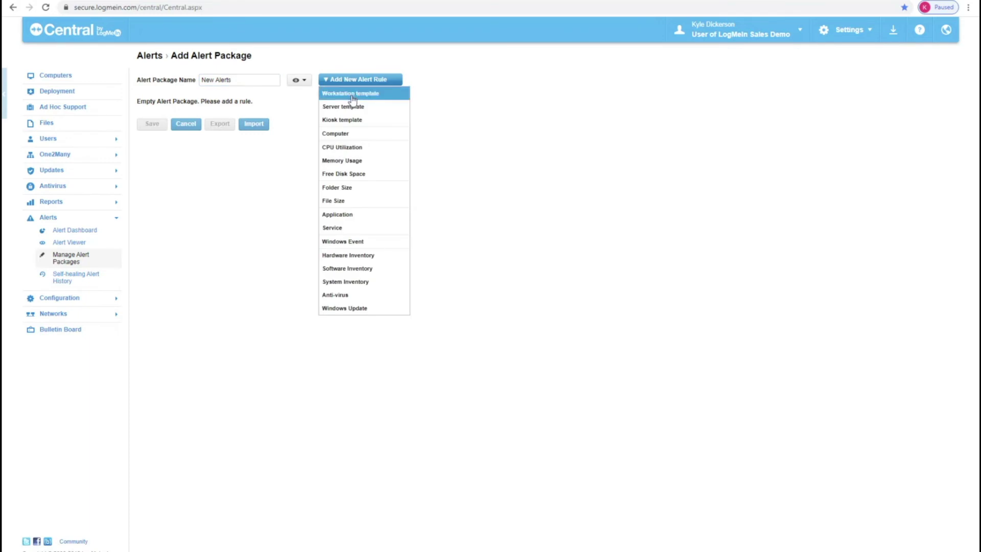
pyautogui.click(355, 135)
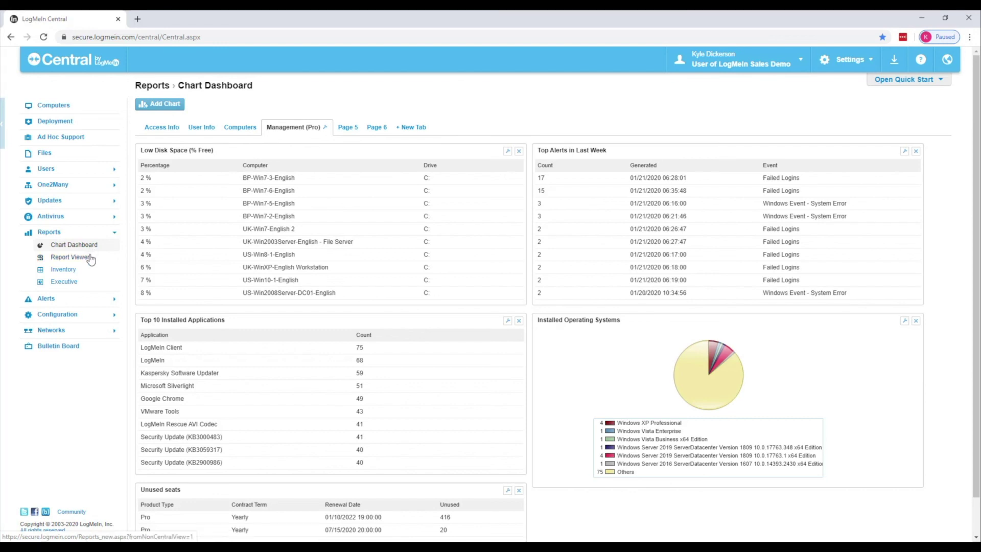
# - In Report Viewer, display the Software Inventory 'Installed Applications' report and show its filter options
pyautogui.click(90, 259)
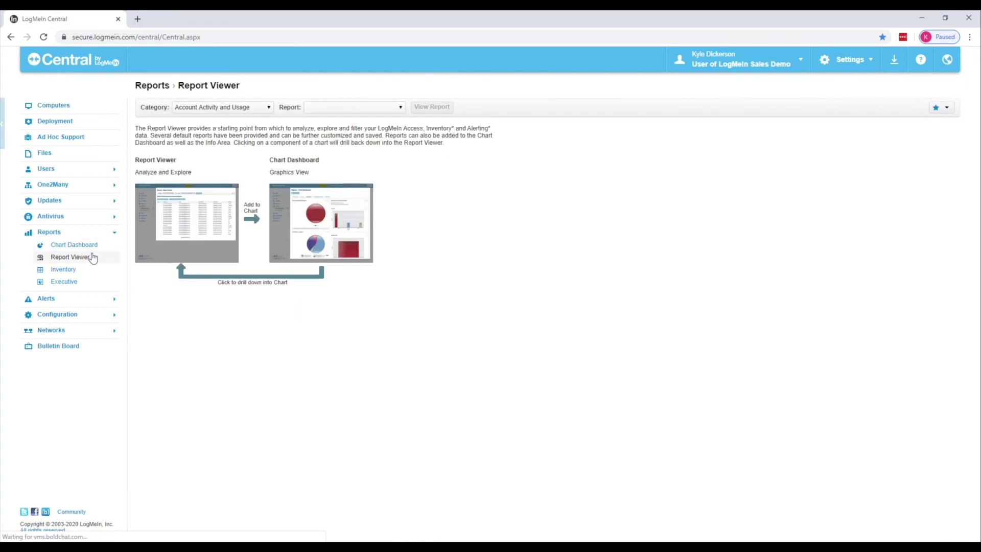
pyautogui.click(266, 109)
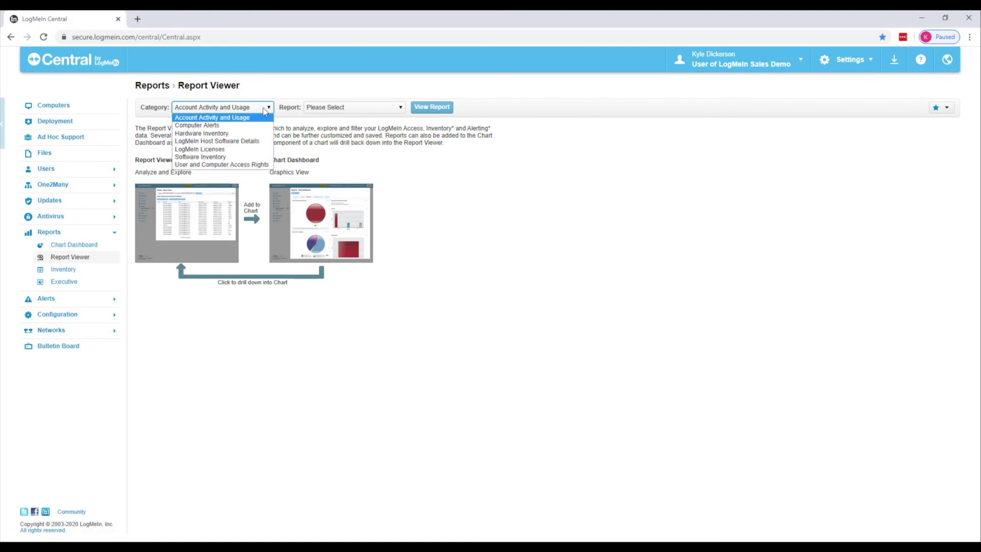
pyautogui.click(245, 157)
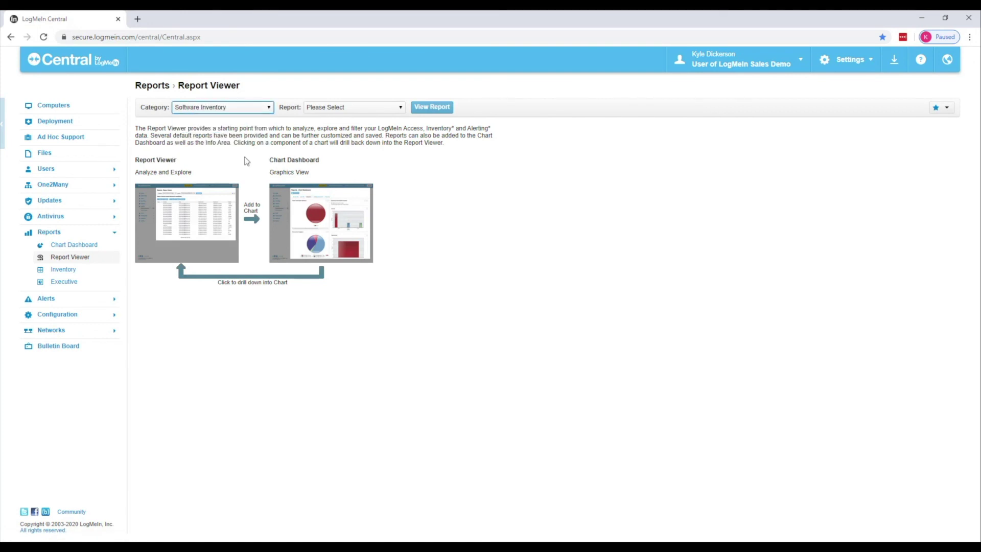
pyautogui.click(360, 107)
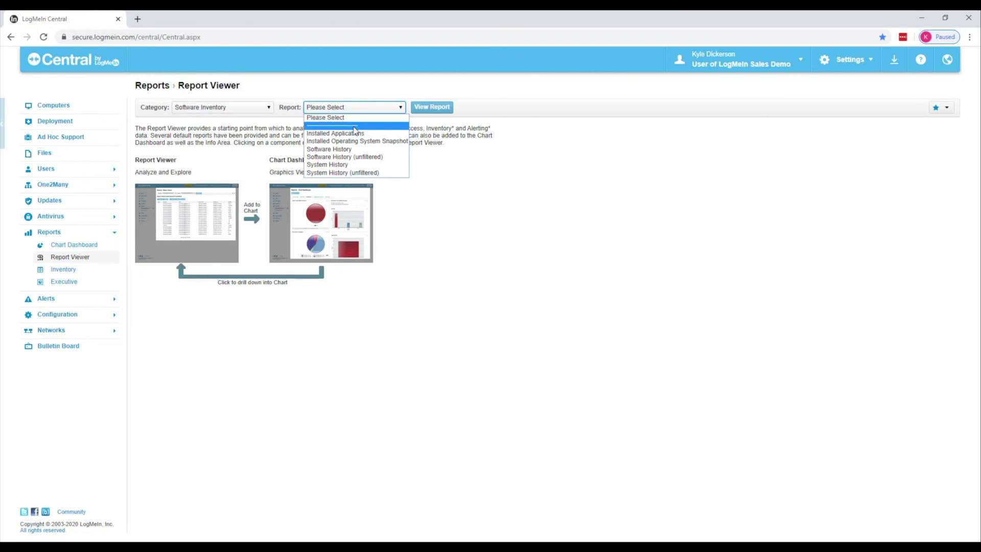
pyautogui.click(353, 134)
pyautogui.click(429, 111)
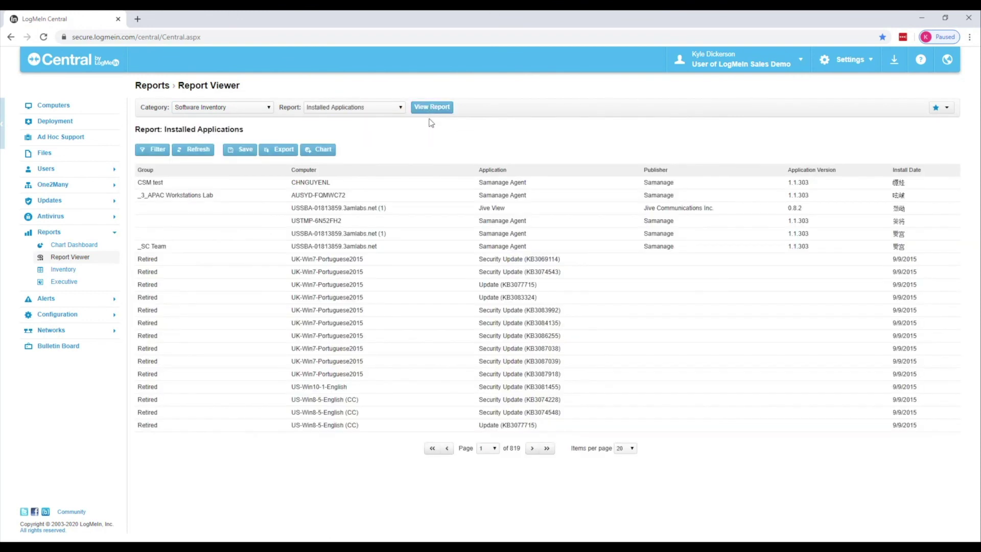
pyautogui.click(163, 151)
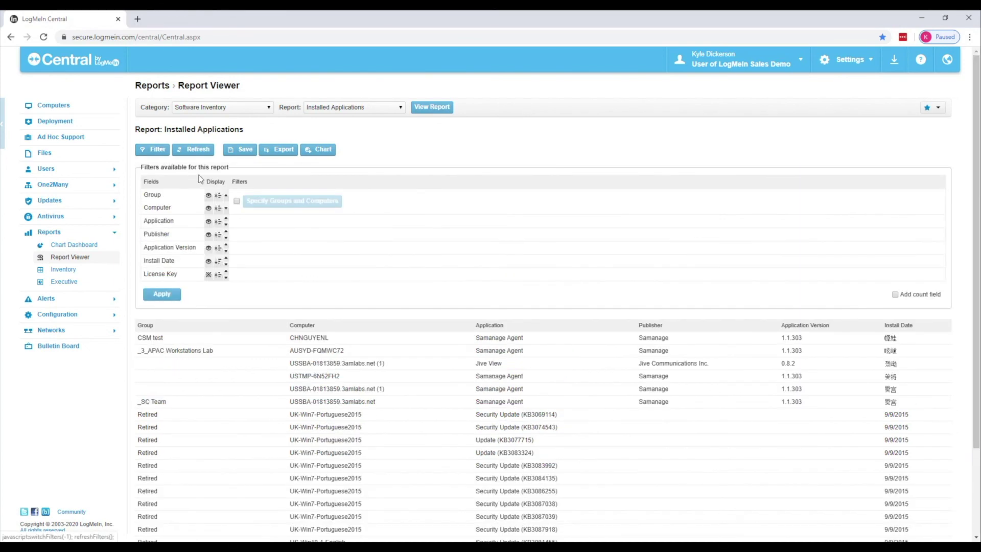